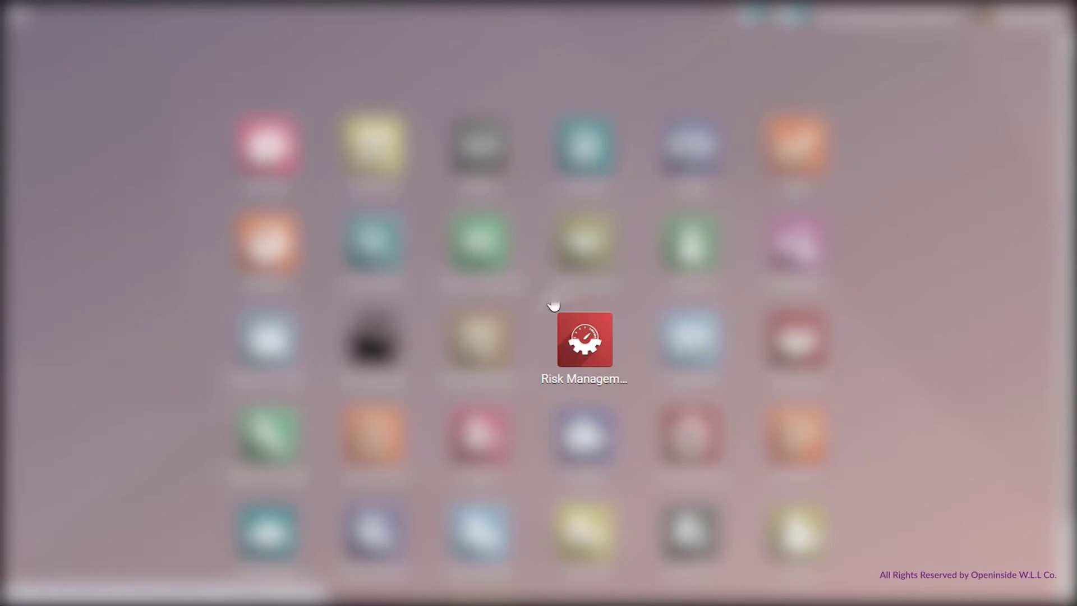
Step: Open Risk Management, look over the Reports menu, and list all 25 risks with their inherent, current and residual ratings
left_click(590, 359)
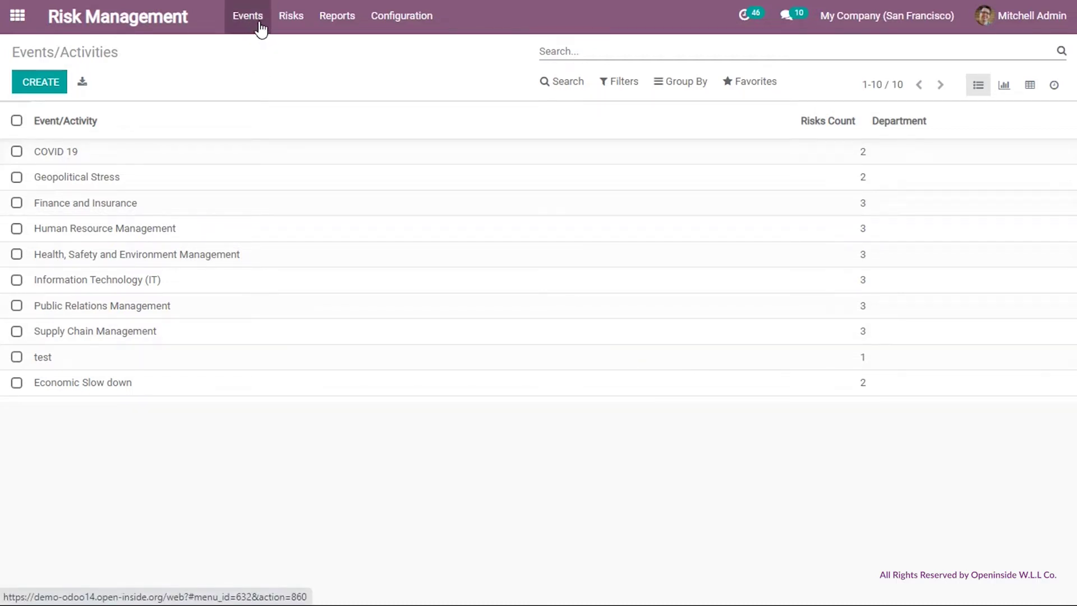
left_click(326, 28)
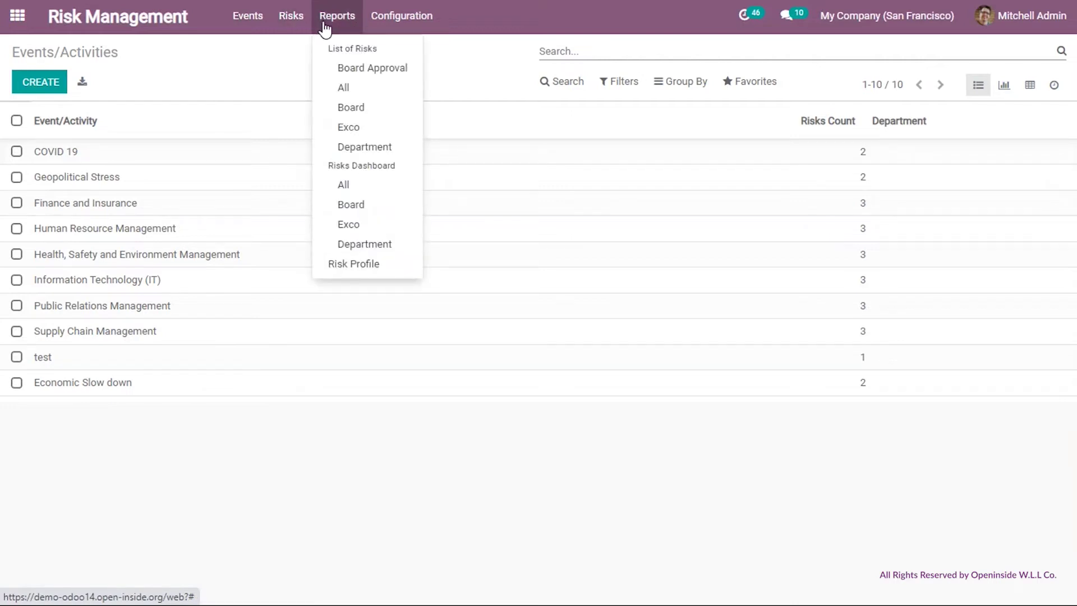
mouse_move(398, 28)
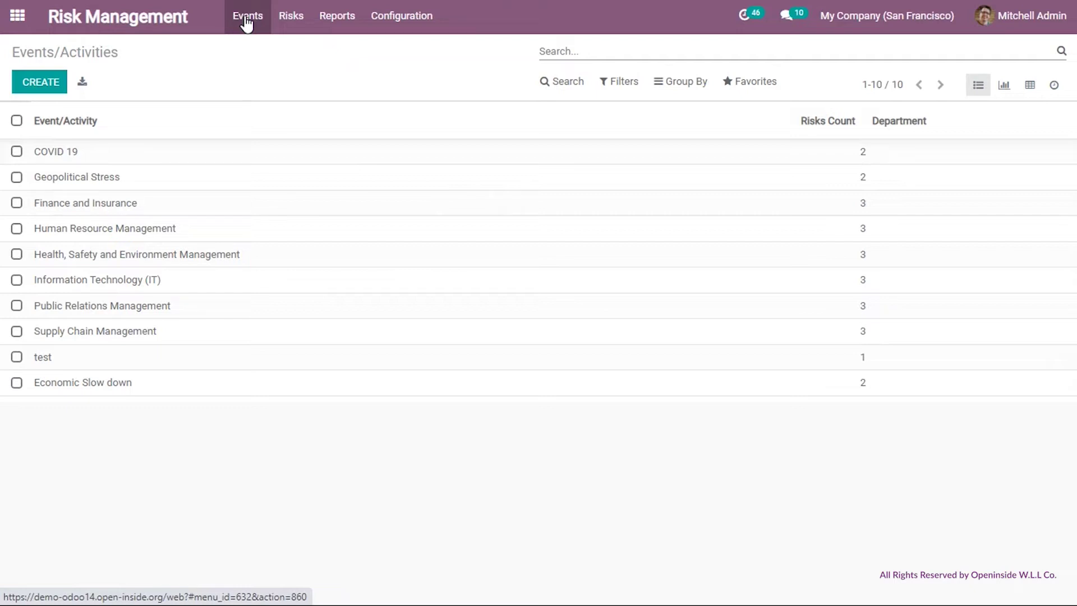
left_click(284, 23)
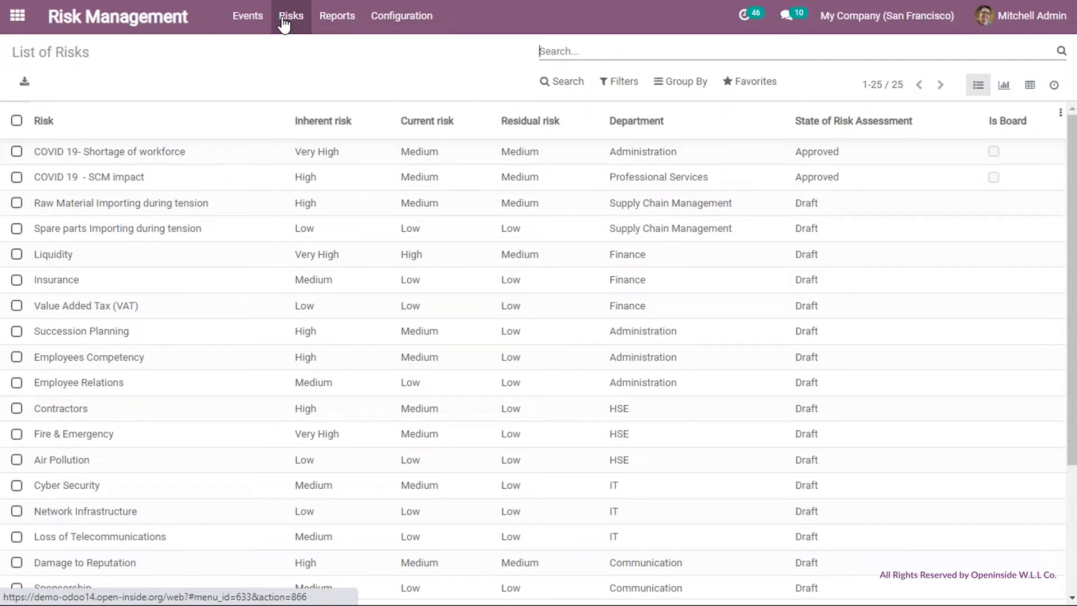
Step: Browse the Reports and Configuration menus, then return to the Events/Activities list of 10 events
left_click(324, 22)
left_click(324, 24)
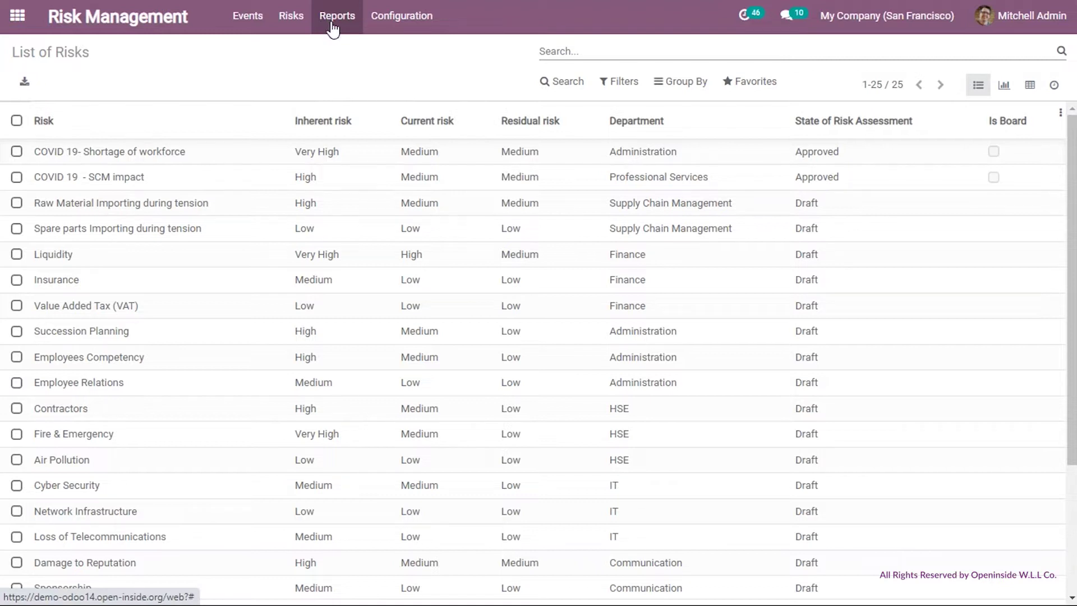
left_click(334, 28)
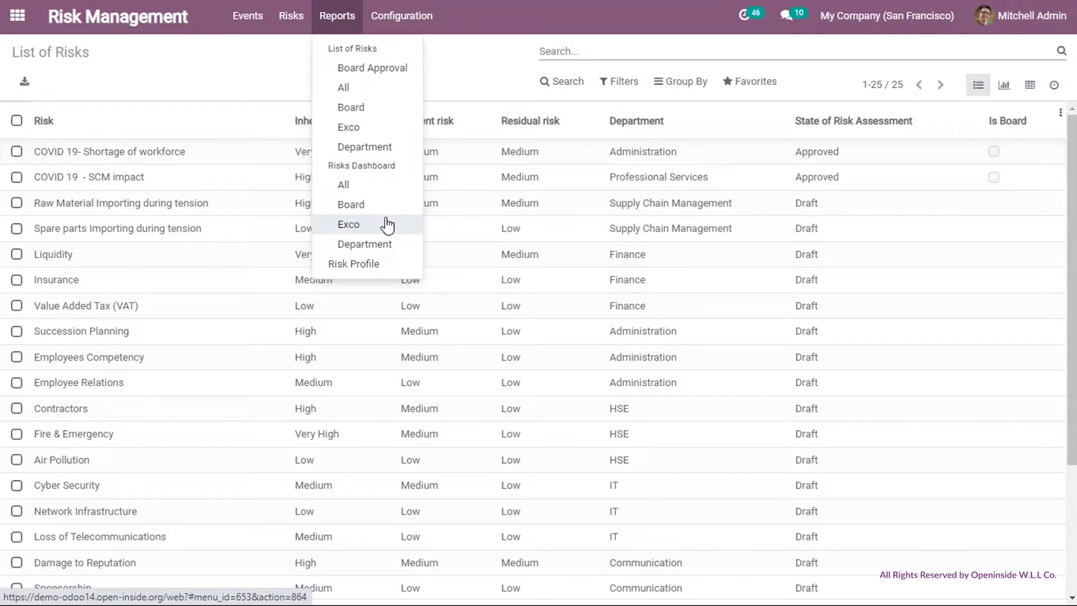
left_click(405, 17)
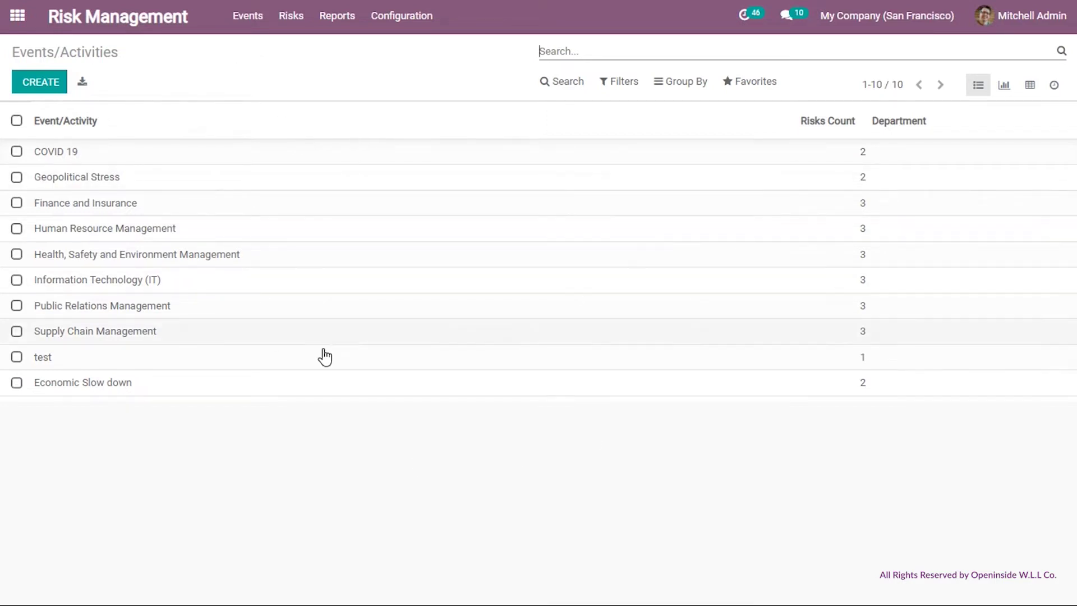
Step: Create a new event with a blank risk line, view its Department and Category choices, then leave it unsaved
left_click(37, 85)
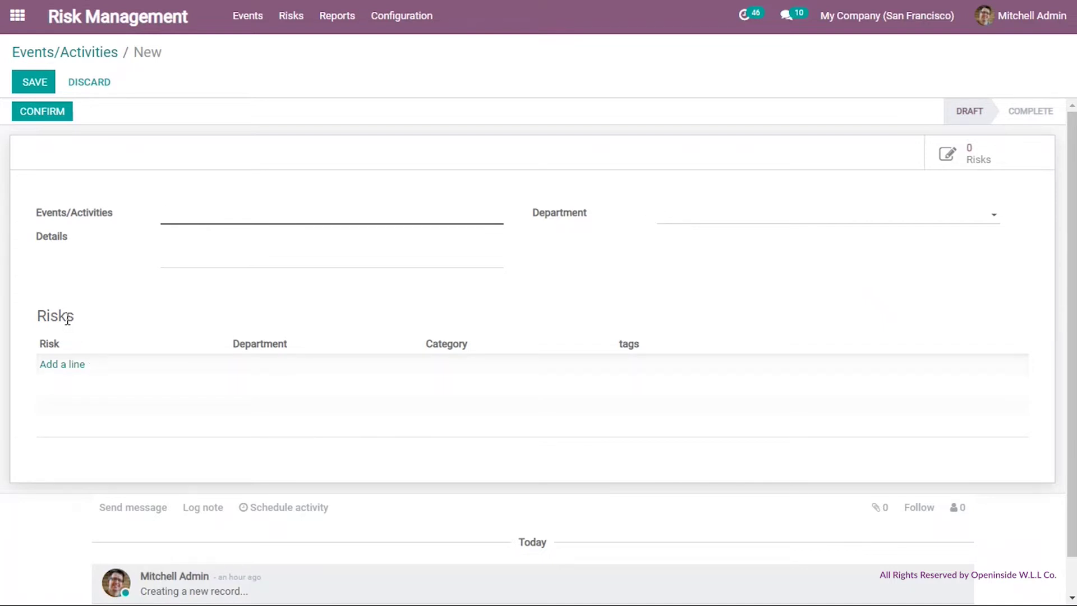
left_click(56, 365)
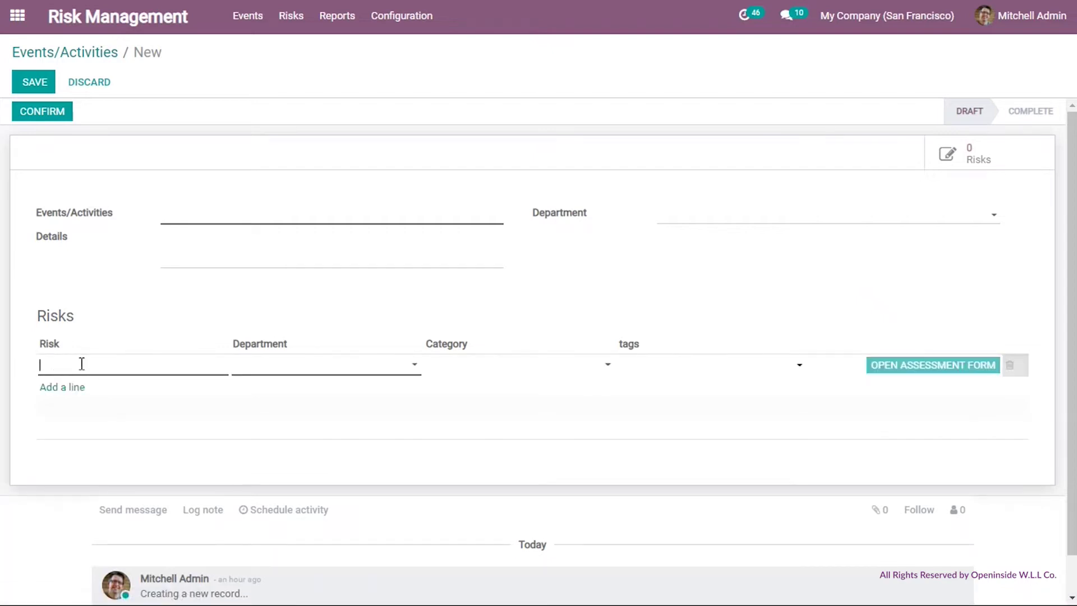
left_click(416, 368)
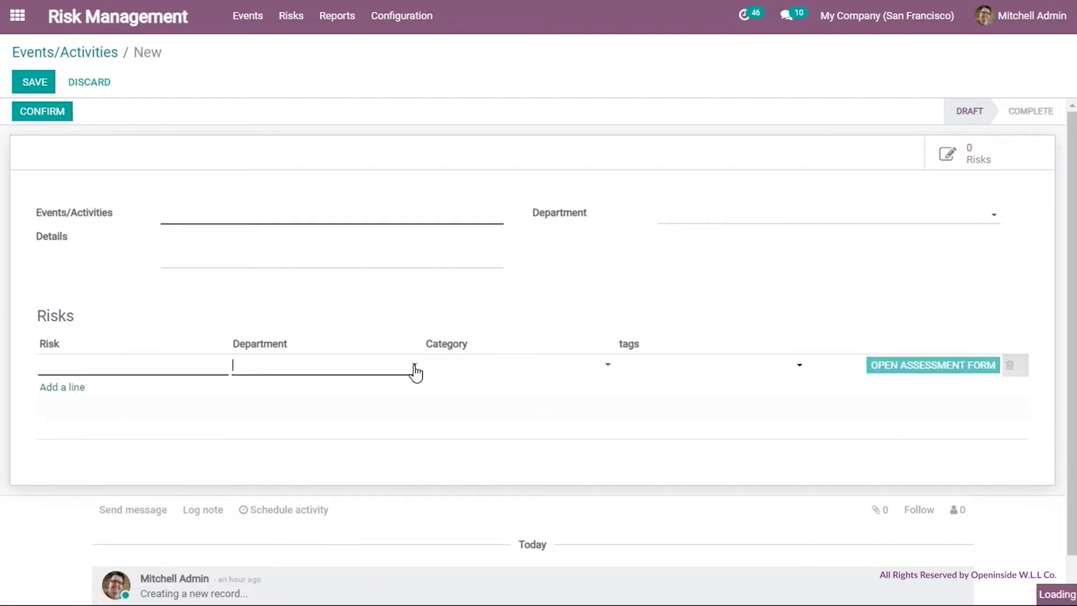
left_click(608, 371)
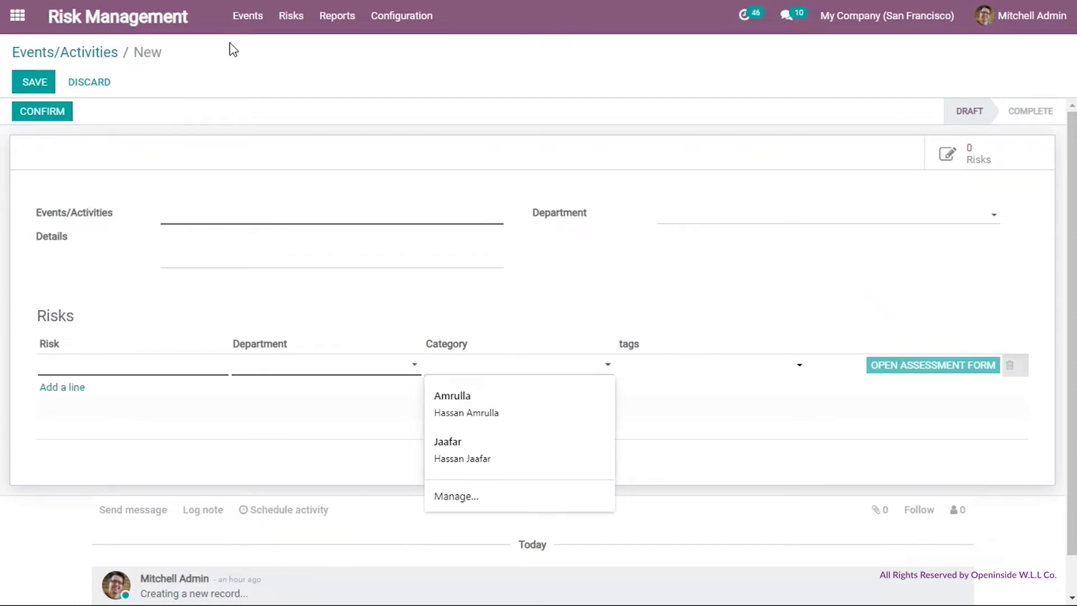
left_click(87, 56)
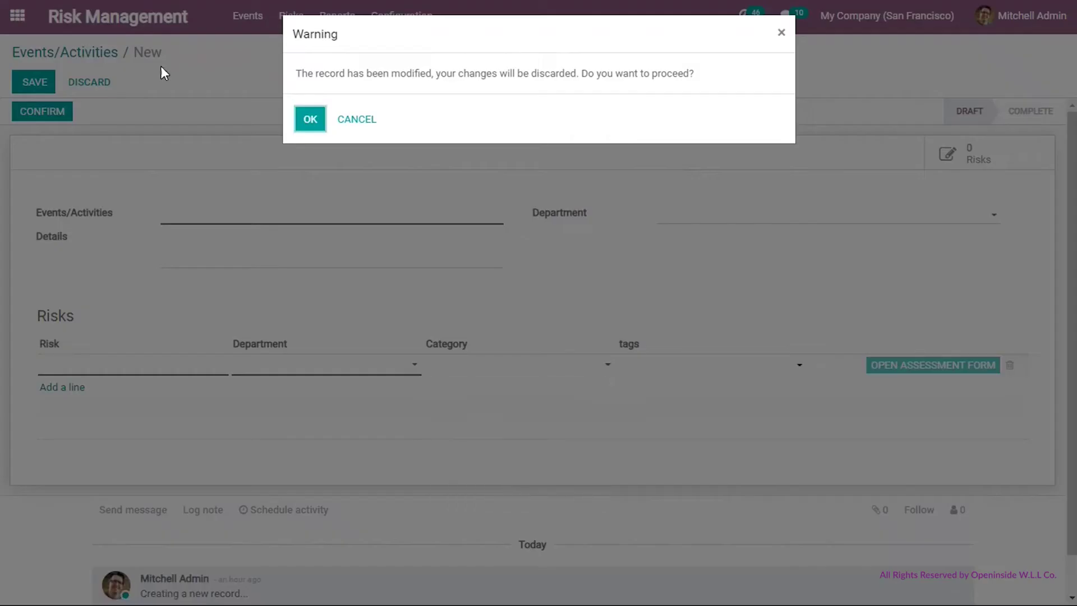
Step: Confirm discarding the new event, then open COVID 19 with its two linked risks in edit mode
left_click(308, 120)
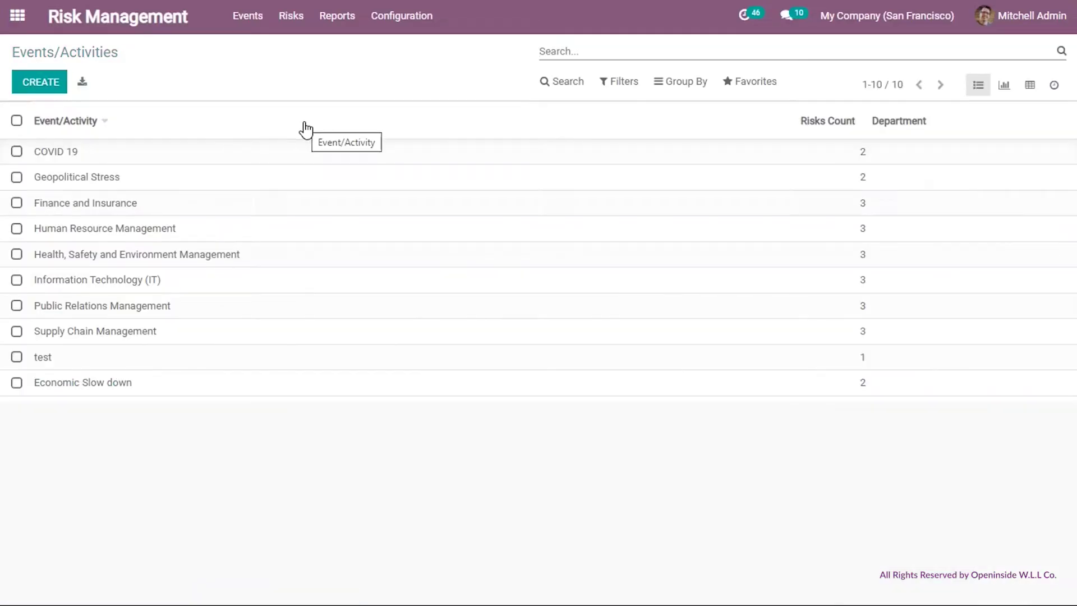
left_click(60, 162)
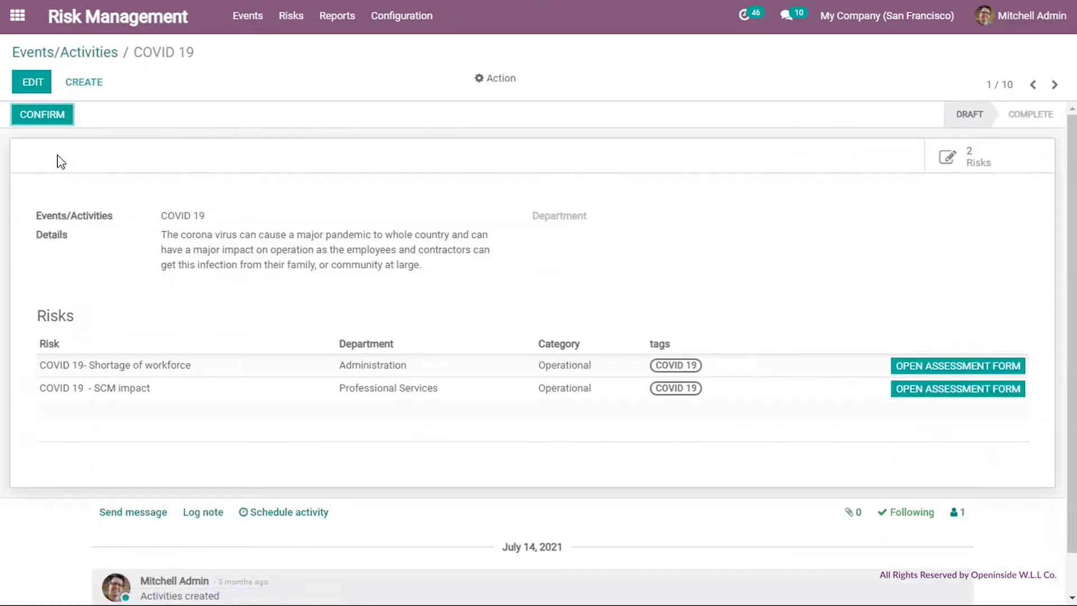
left_click(41, 84)
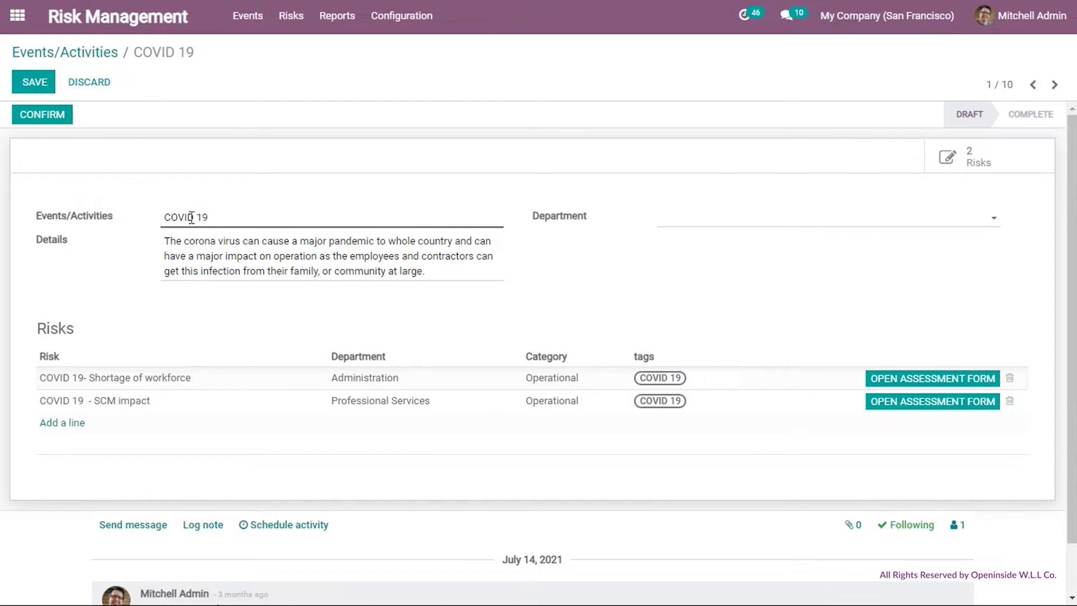
Step: Review the Shortage of workforce and SCM impact risk lines' department and category options, then add a blank third line
left_click(228, 218)
left_click(380, 387)
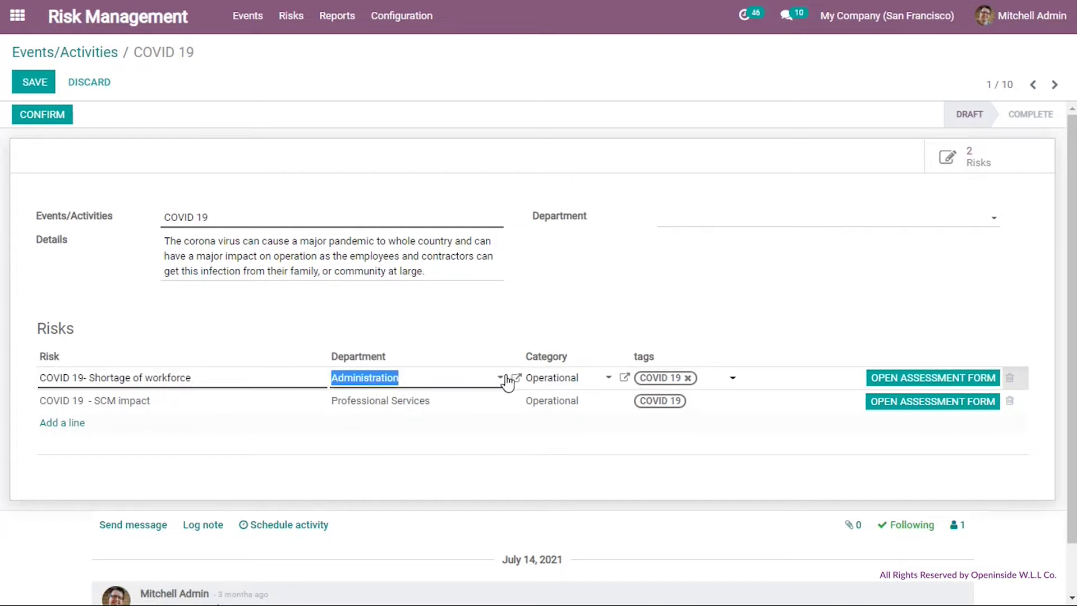
left_click(501, 381)
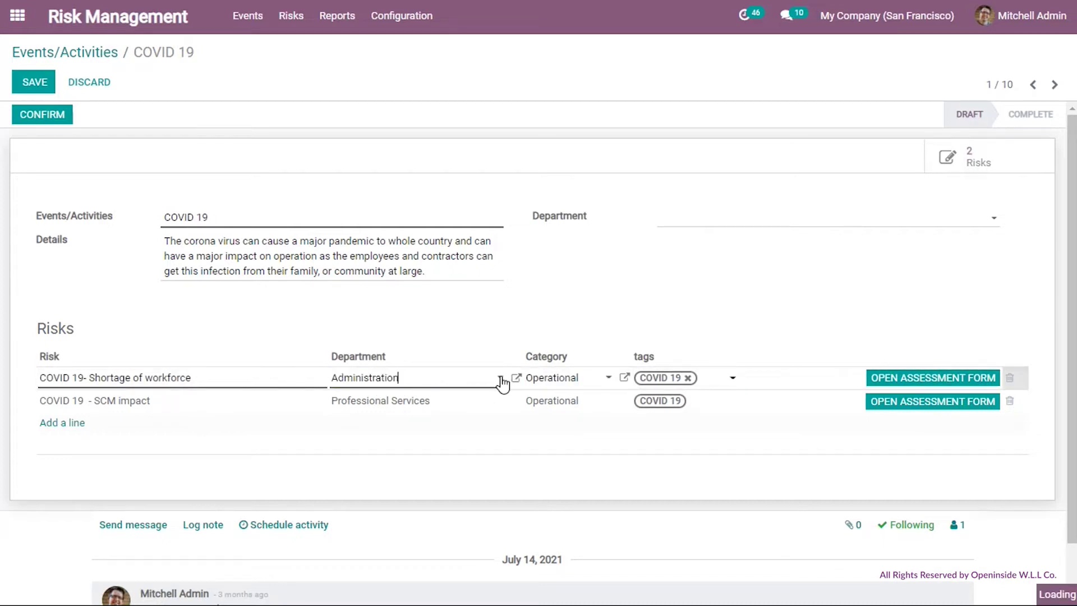
left_click(610, 381)
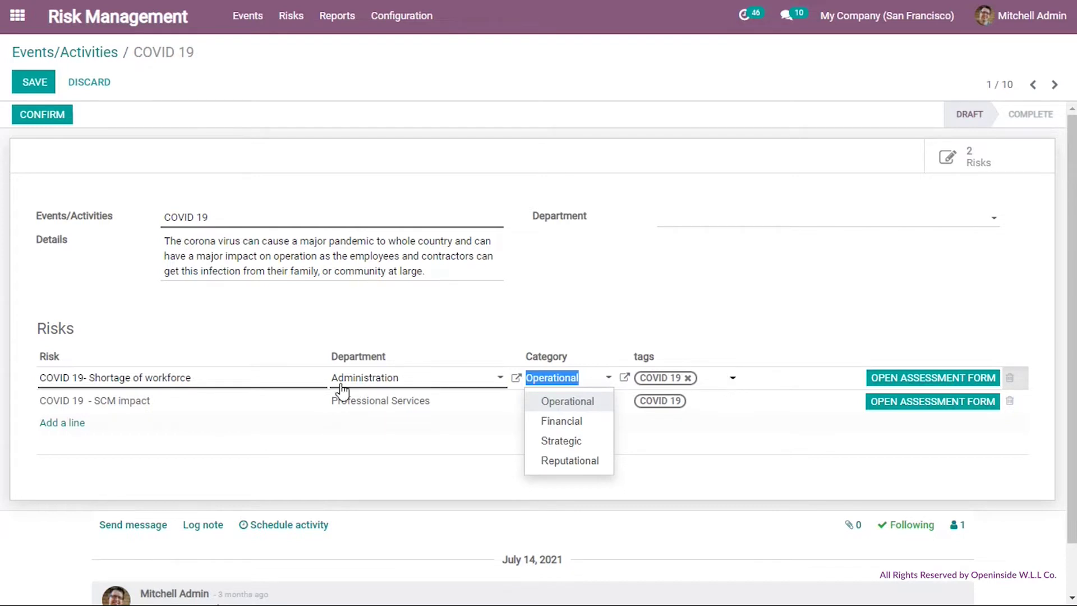
left_click(374, 401)
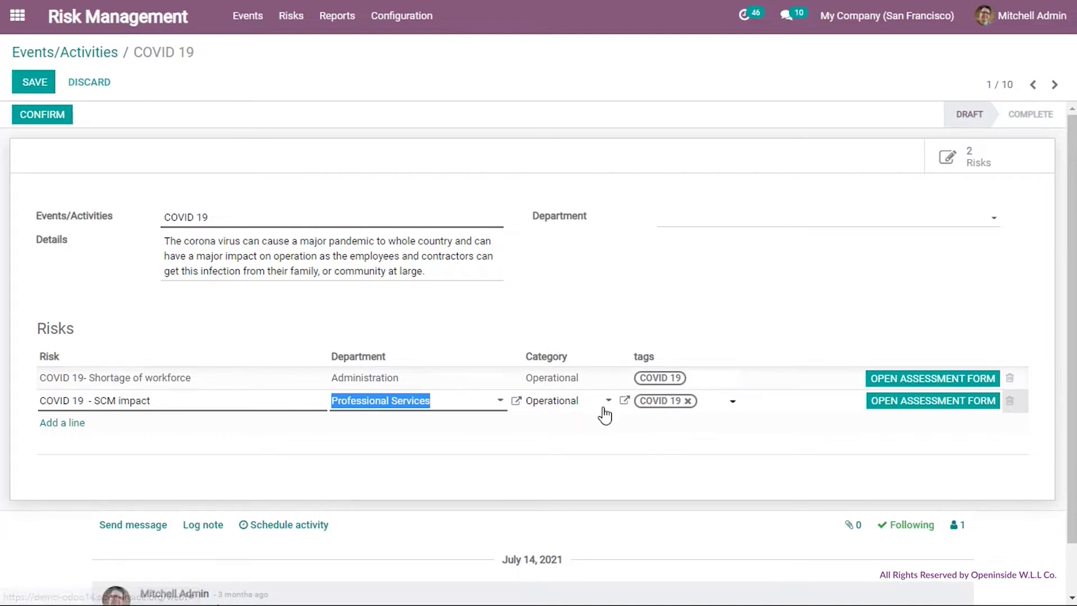
left_click(53, 430)
left_click(53, 428)
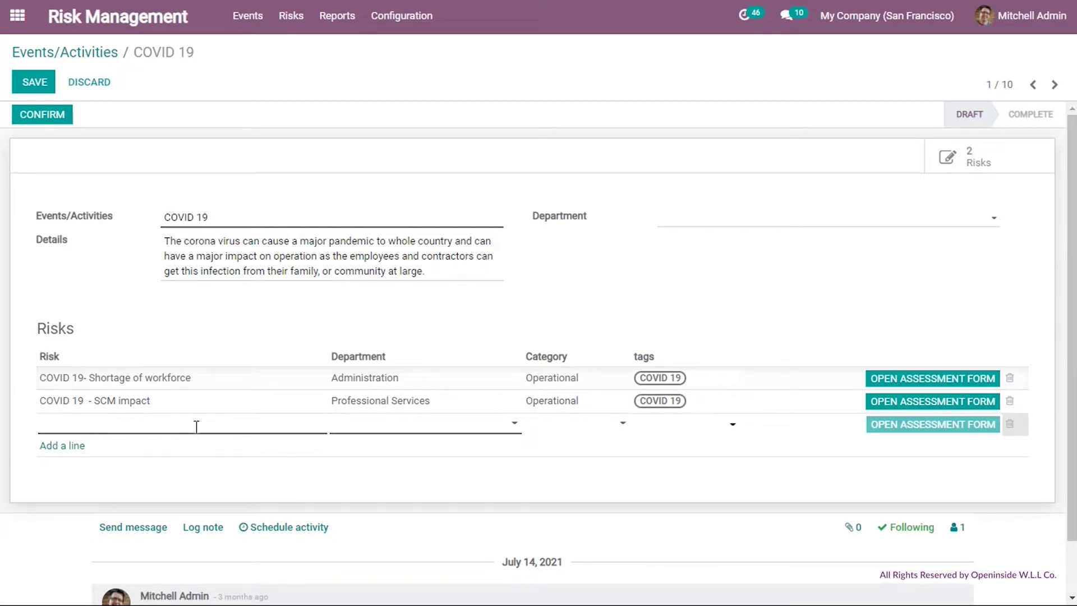
Step: Save COVID 19 without the empty line and open the Shortage of workforce assessment form (version 1.2, Draft)
left_click(940, 375)
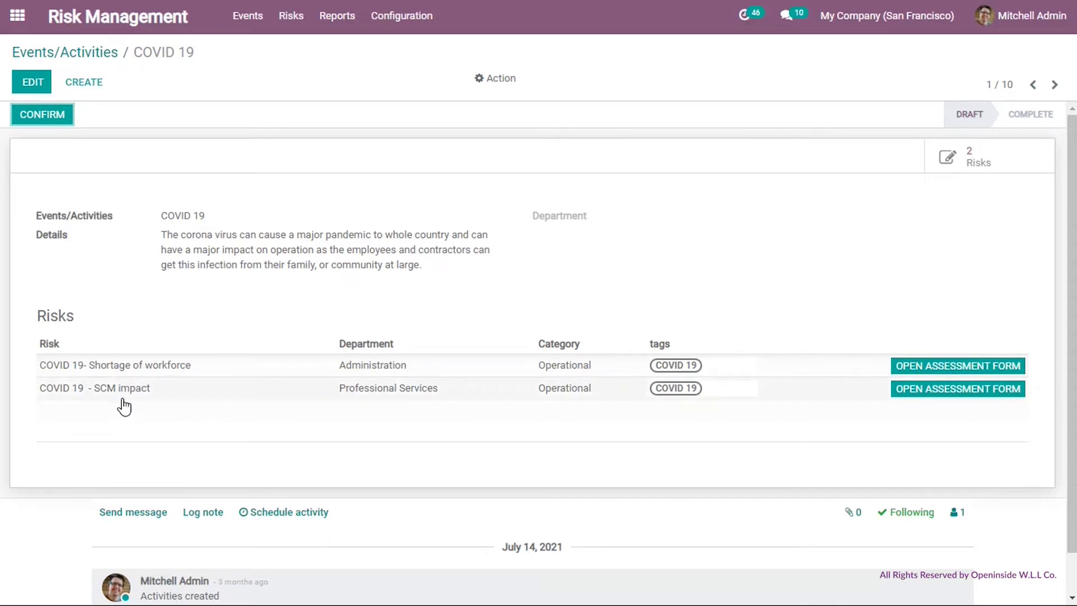
left_click(910, 365)
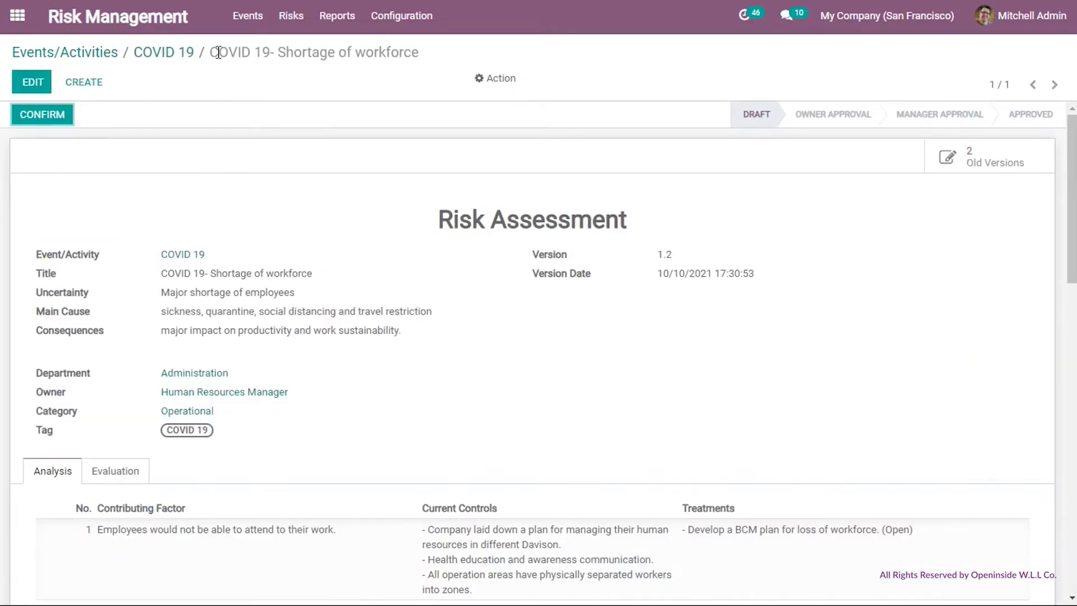
Step: Edit the Shortage of workforce assessment, compare its Evaluation and four Analysis lines, and start a new analysis line
left_click(30, 84)
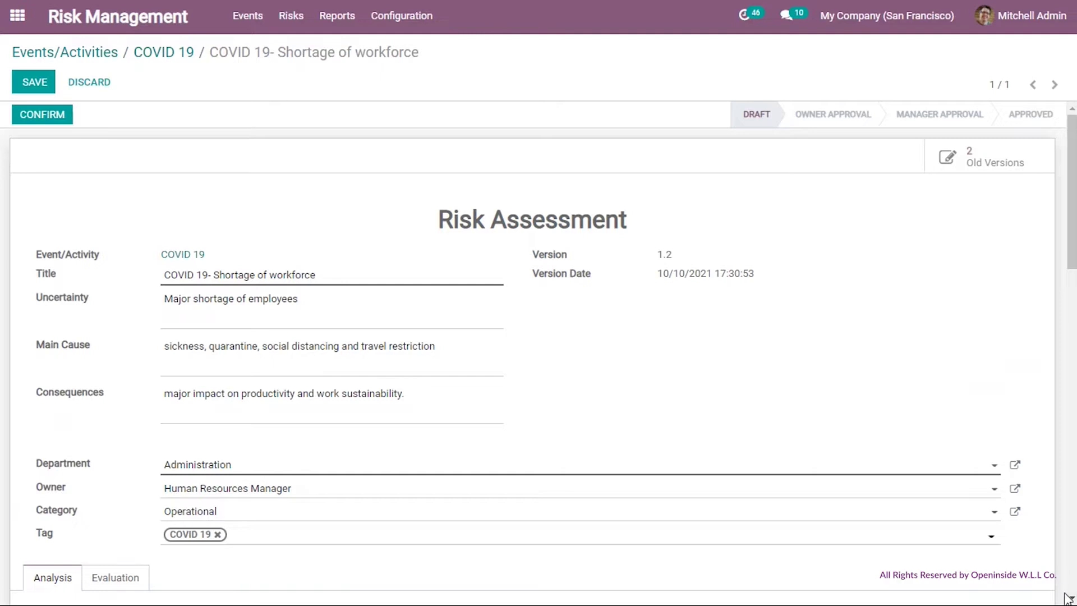
scroll(1067, 597, "down", 2)
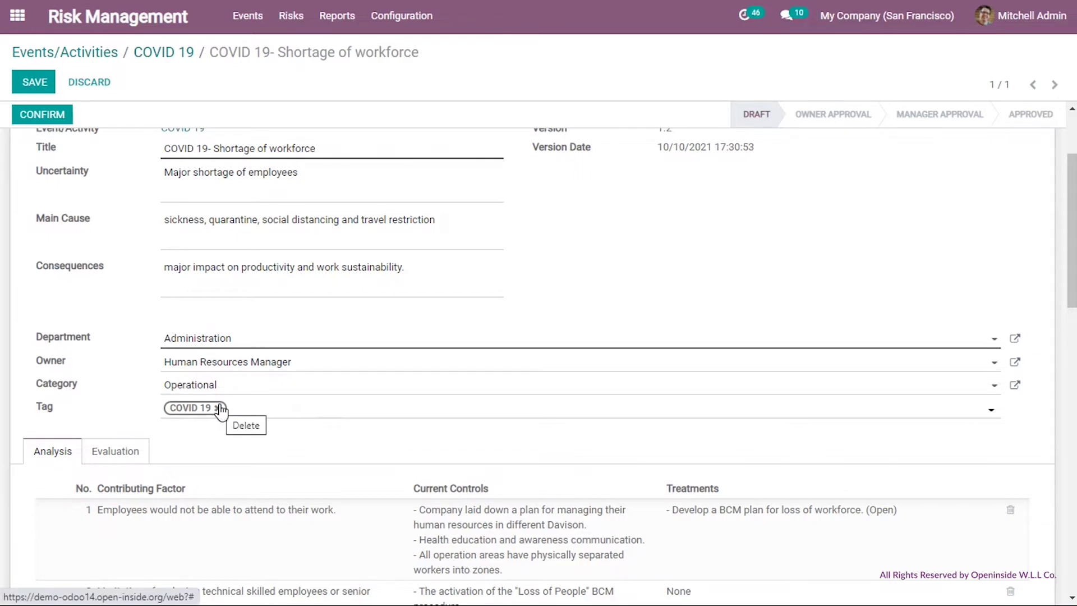
left_click(1072, 599)
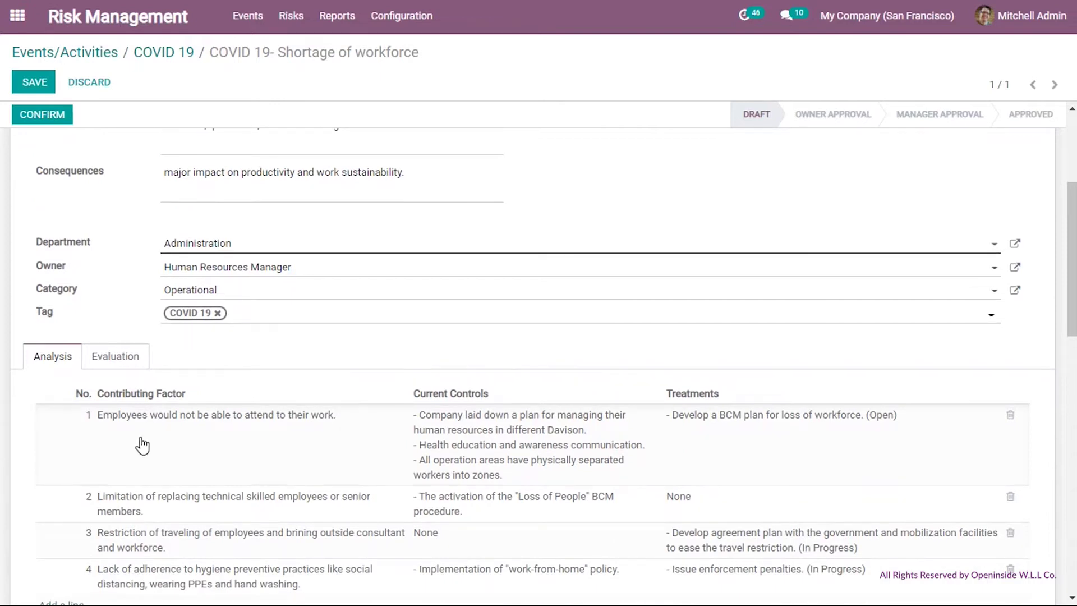
left_click(120, 364)
left_click(66, 362)
scroll(1066, 598, "down", 2)
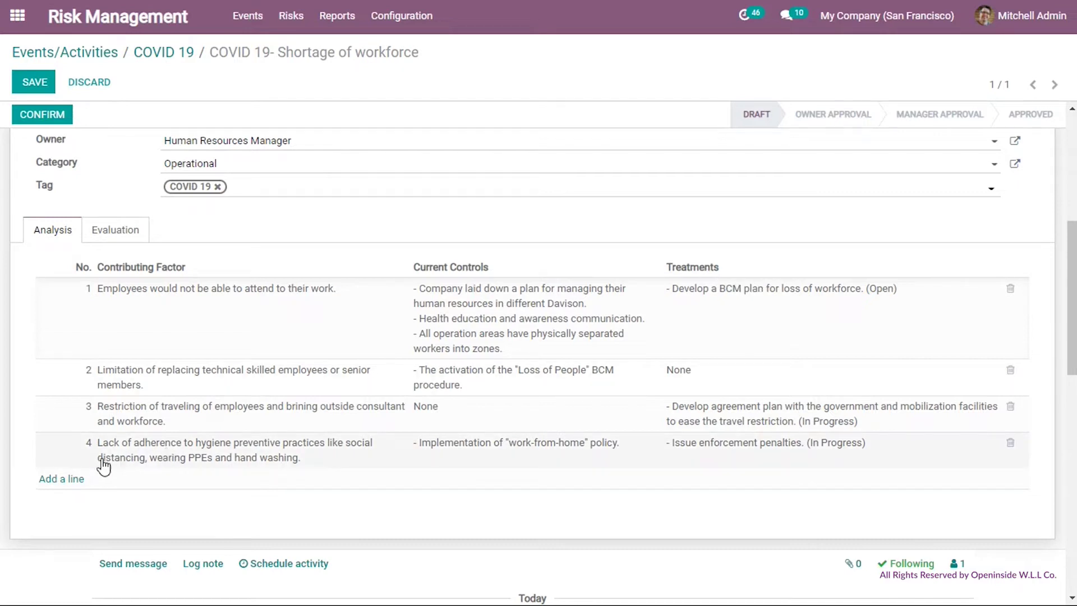
left_click(62, 479)
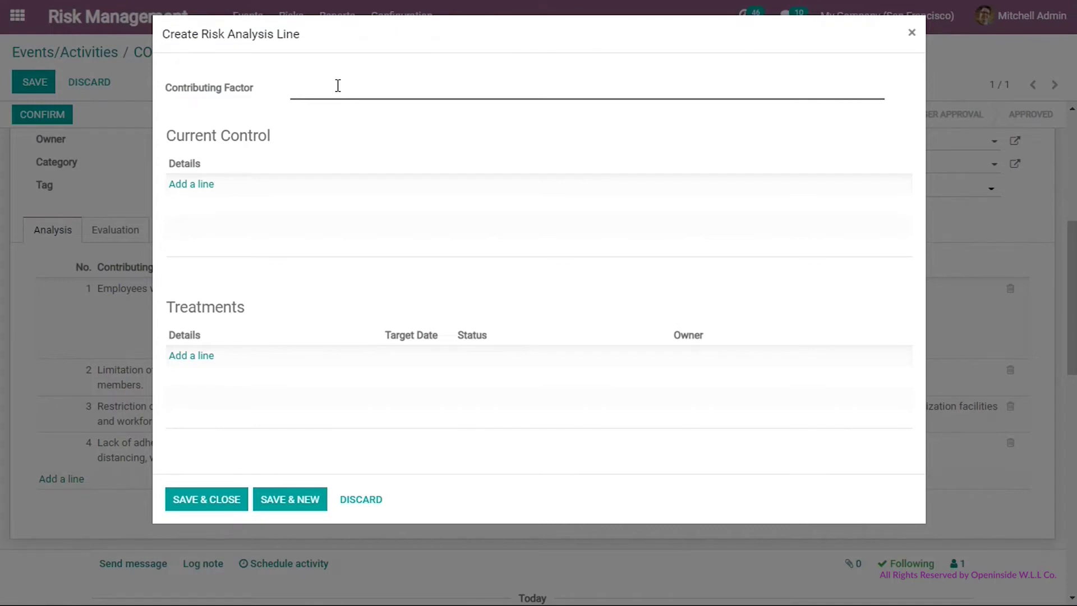
left_click(198, 186)
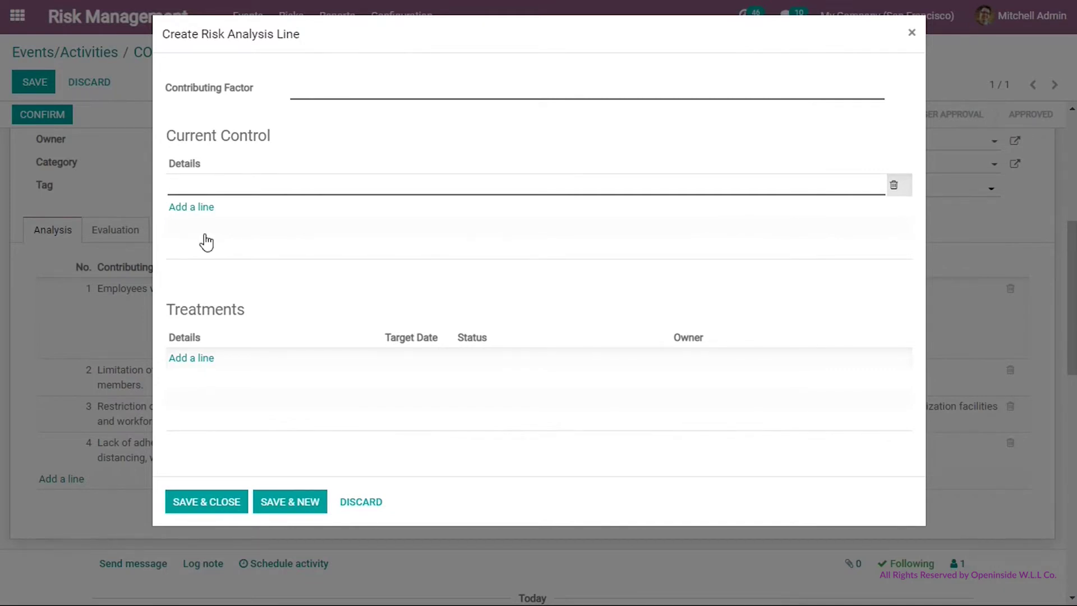
left_click(203, 365)
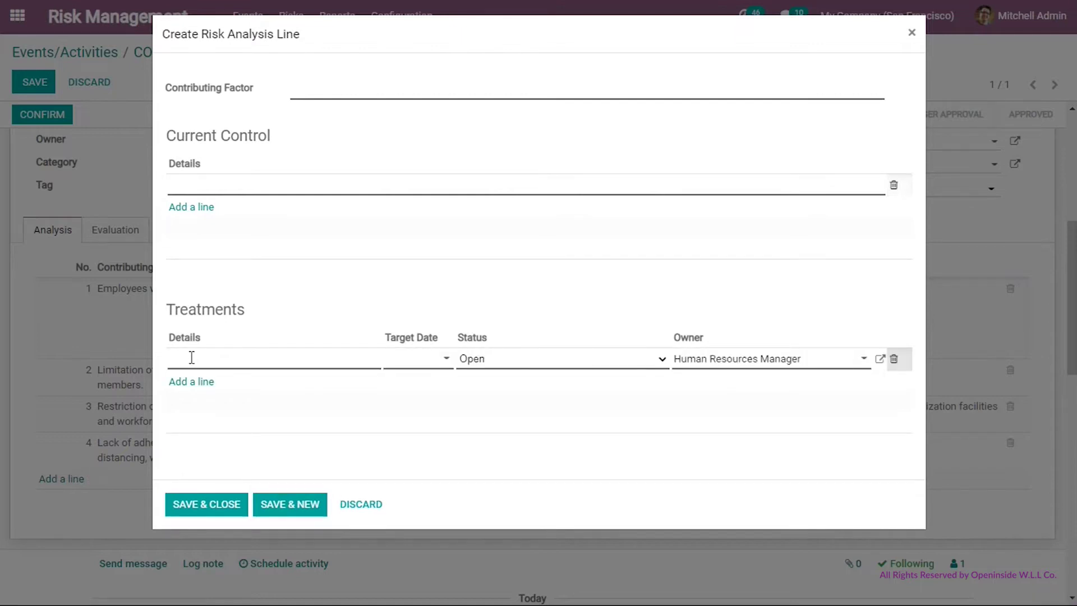
left_click(449, 362)
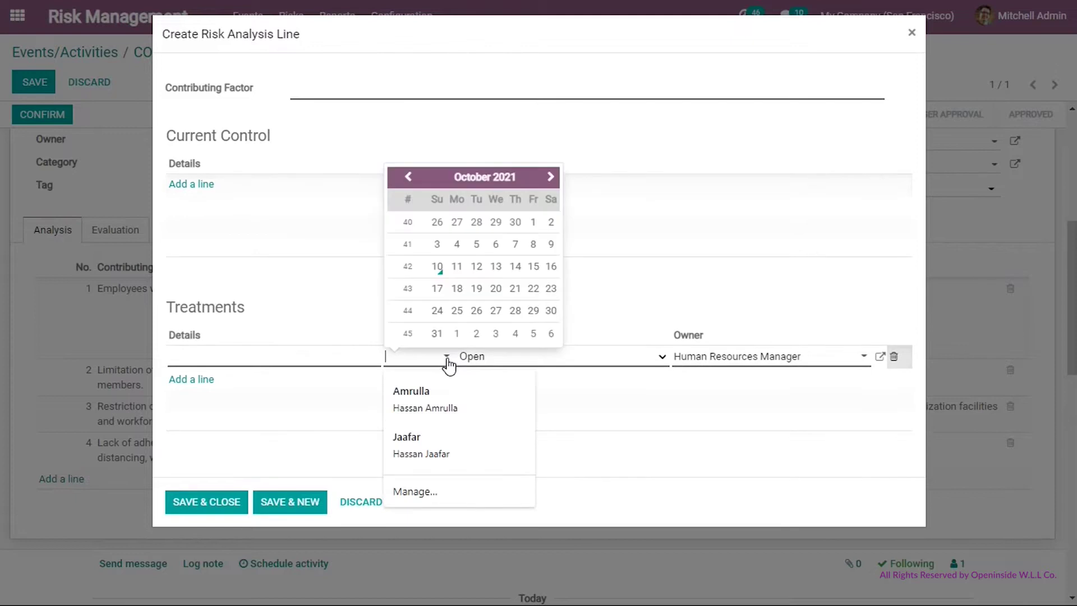
left_click(662, 358)
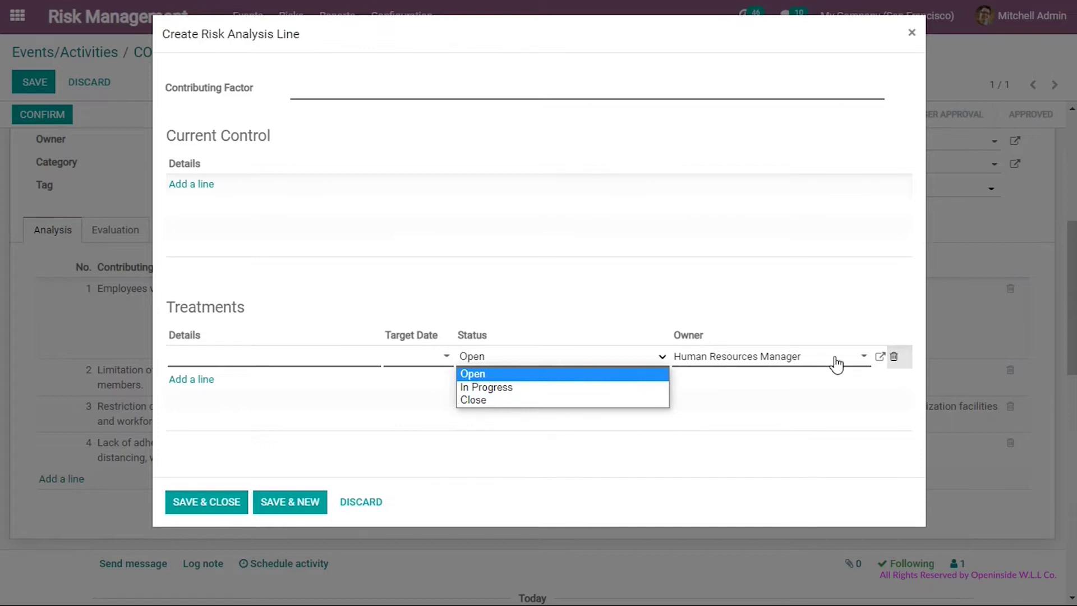
left_click(864, 359)
left_click(864, 359)
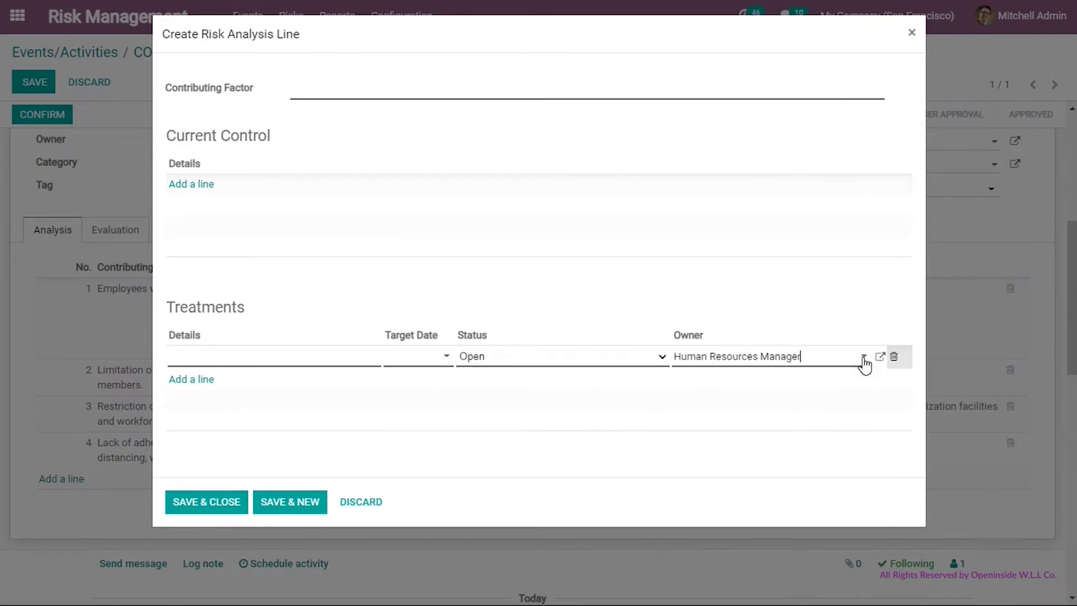
left_click(863, 359)
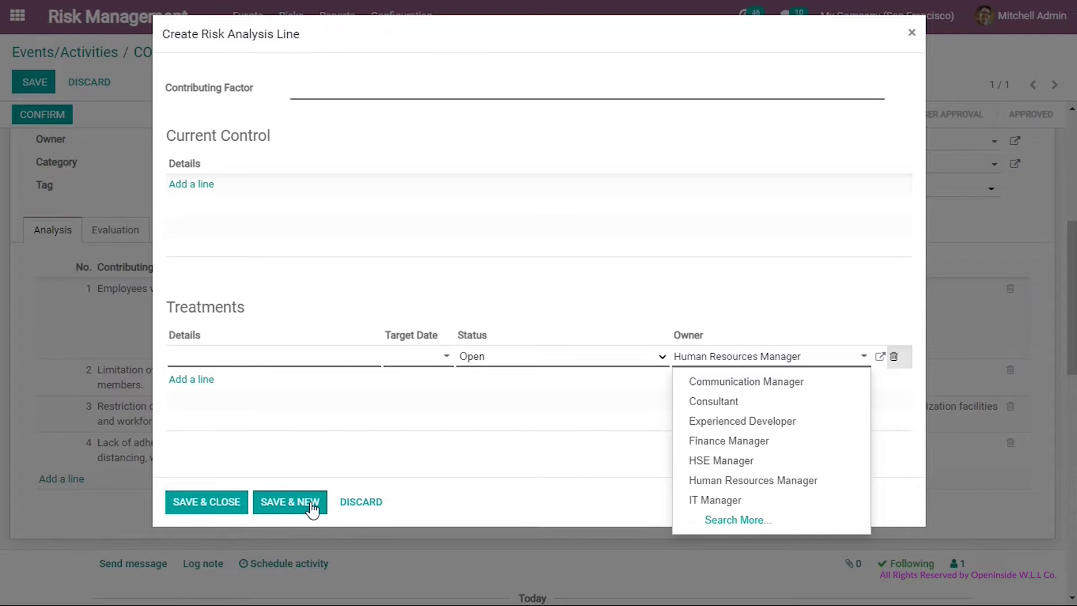
left_click(453, 493)
left_click(362, 502)
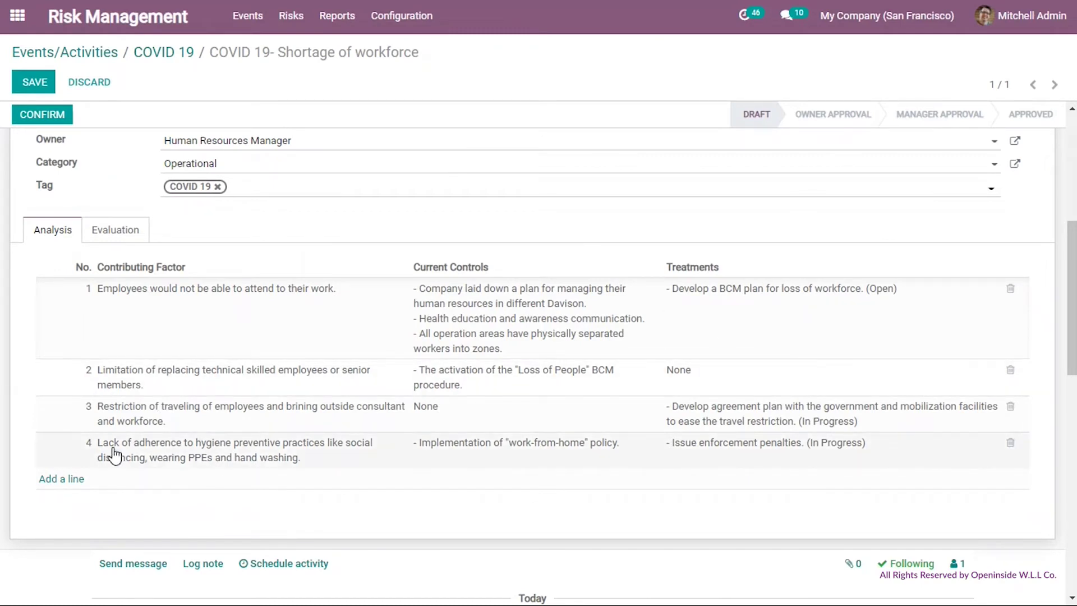
left_click(335, 463)
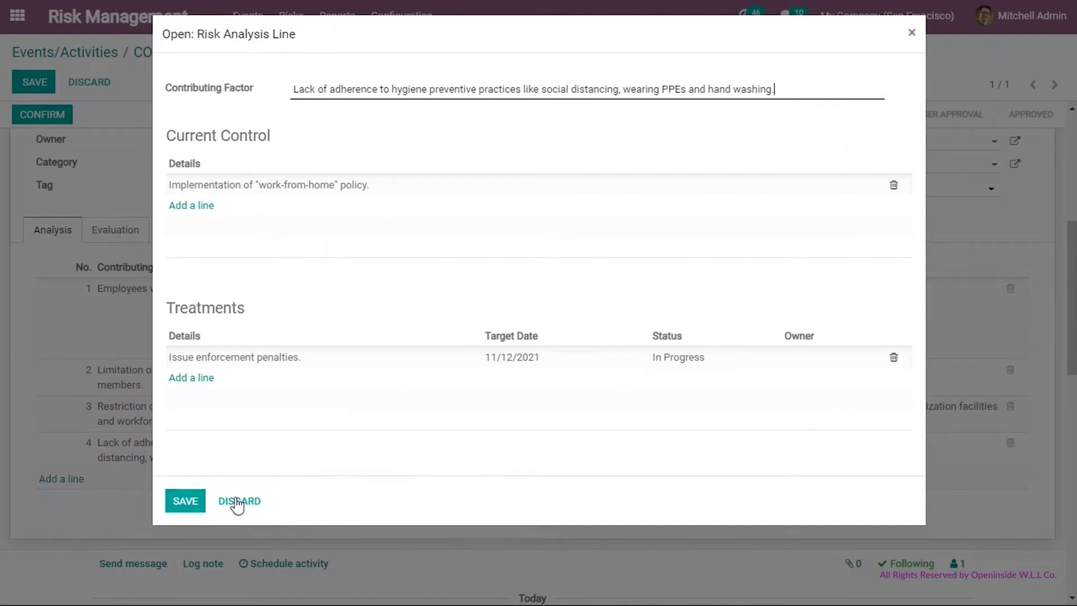
left_click(192, 509)
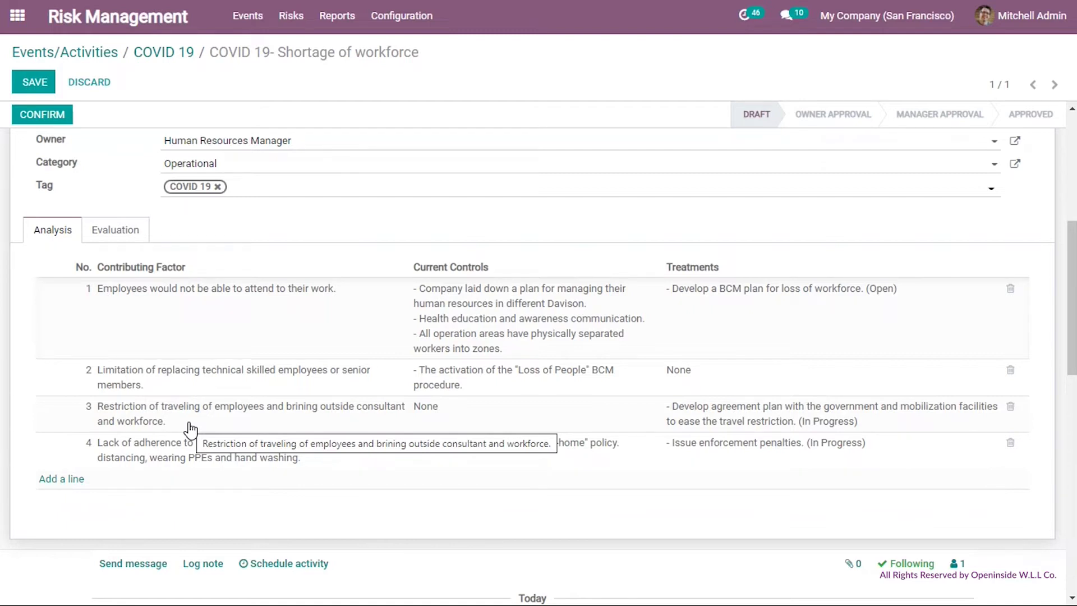
left_click(115, 230)
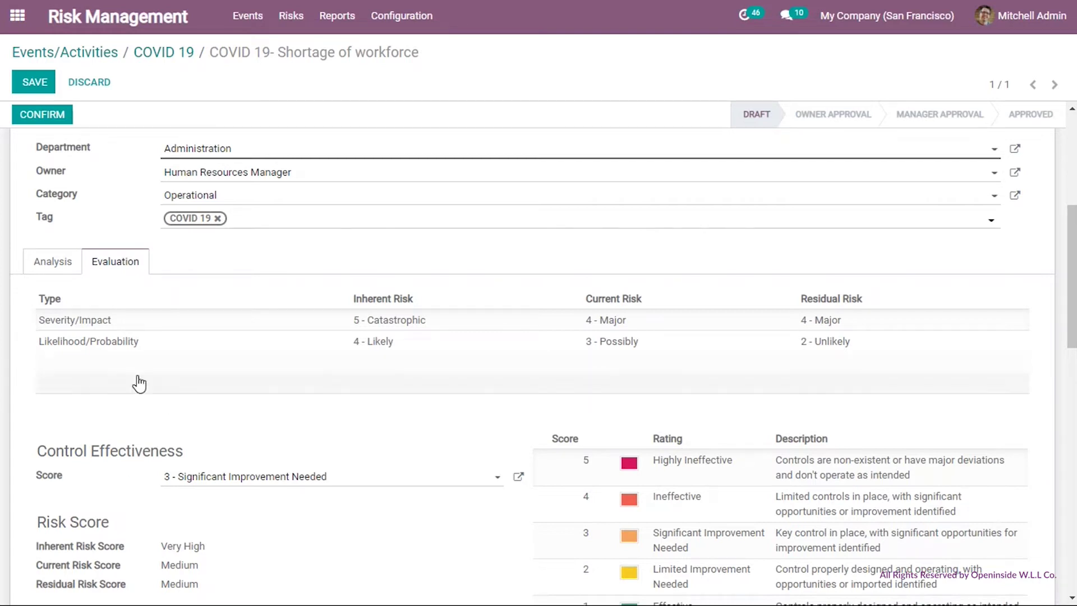
Step: Open the Severity/Impact evaluation line, rated 5 - Catastrophic inherent and 4 - Major current and residual
left_click(103, 331)
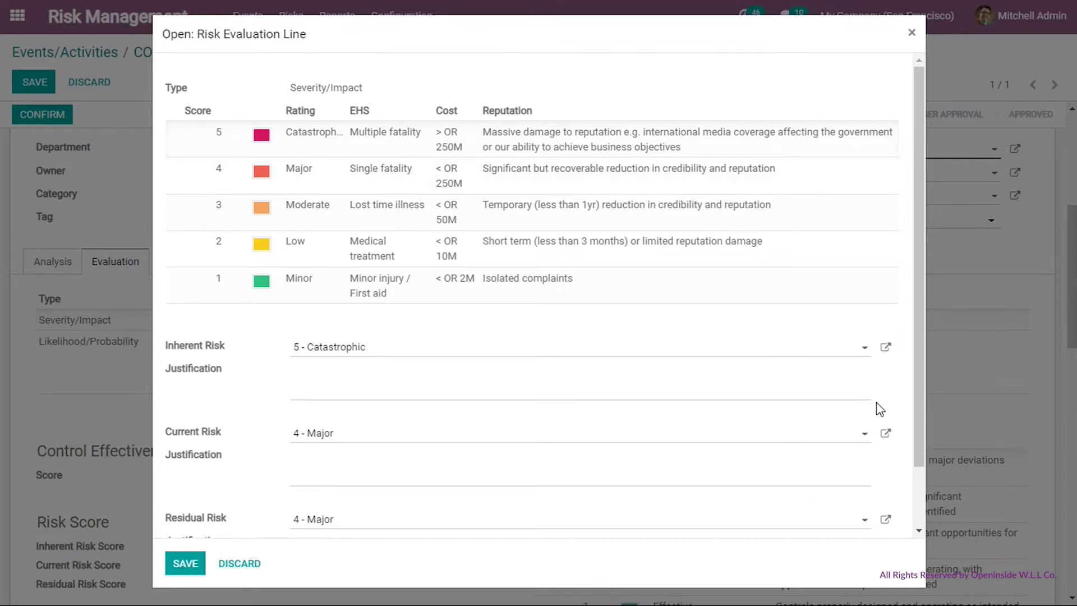
left_click(917, 530)
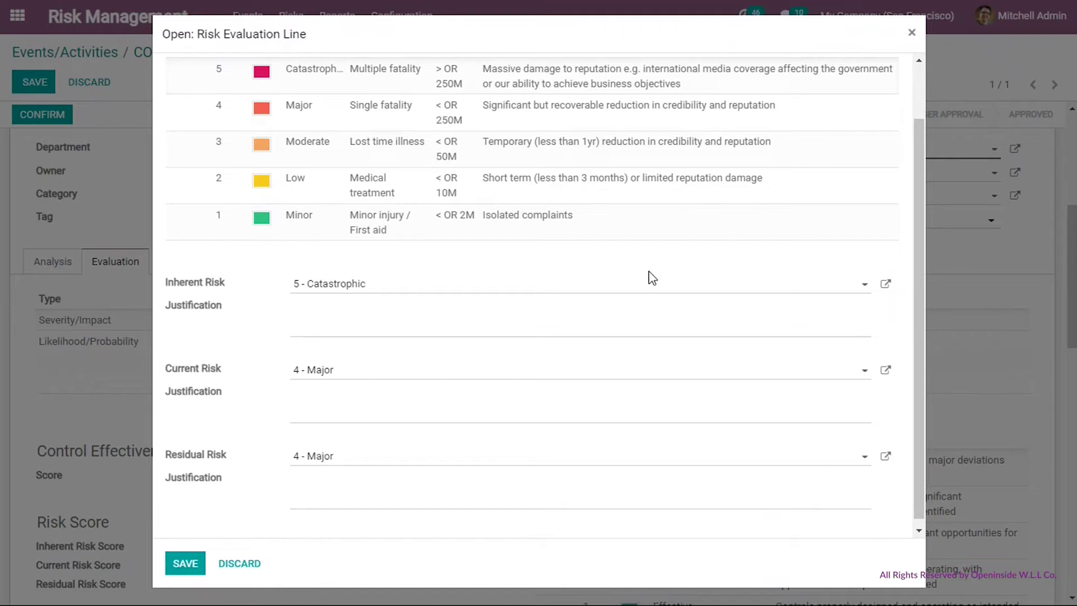
left_click(867, 292)
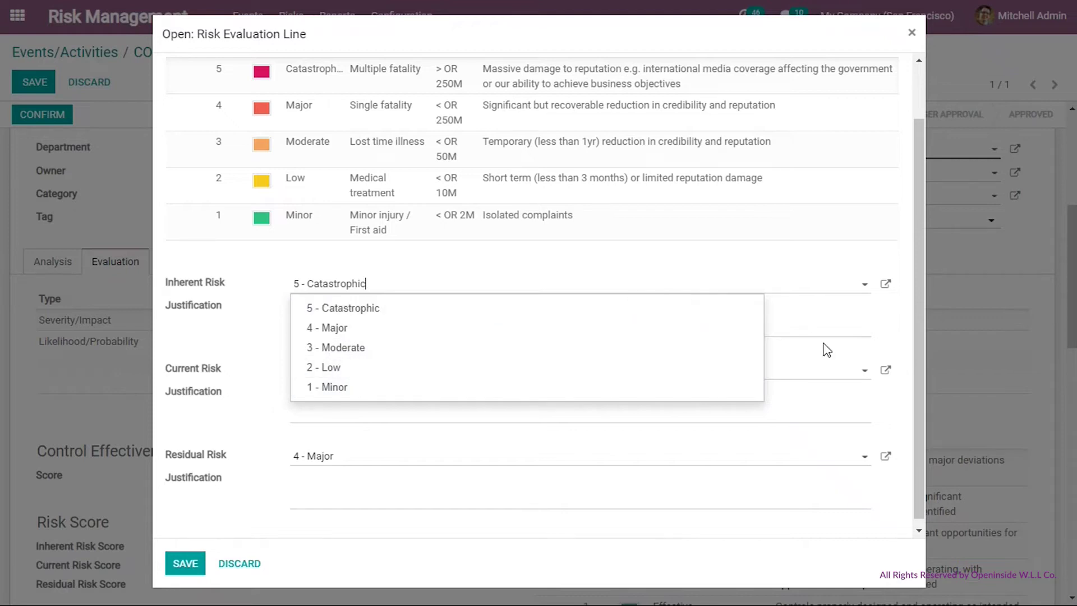
left_click(868, 377)
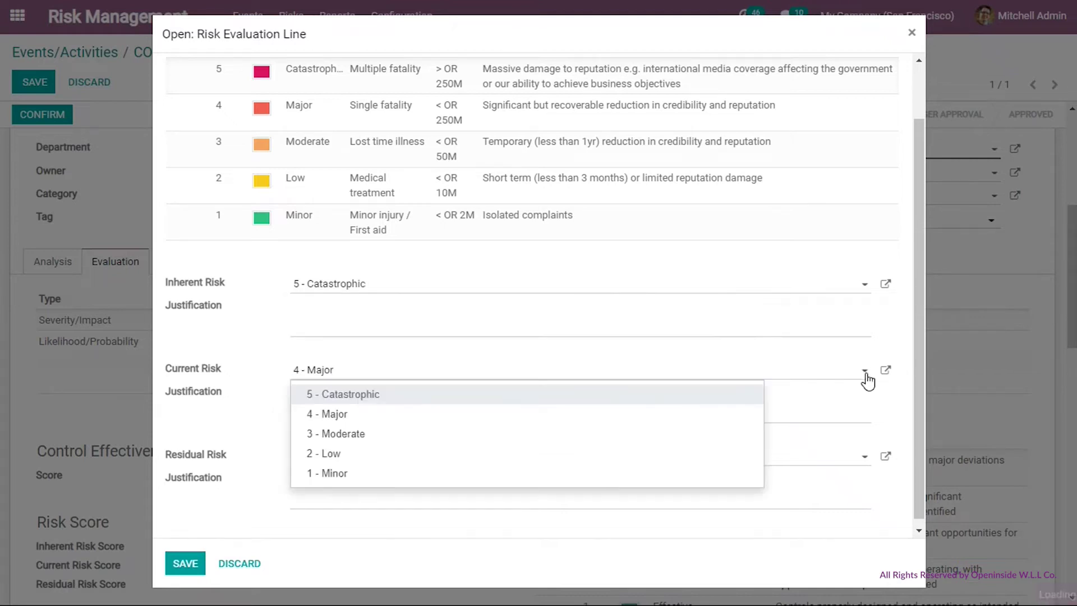
left_click(864, 460)
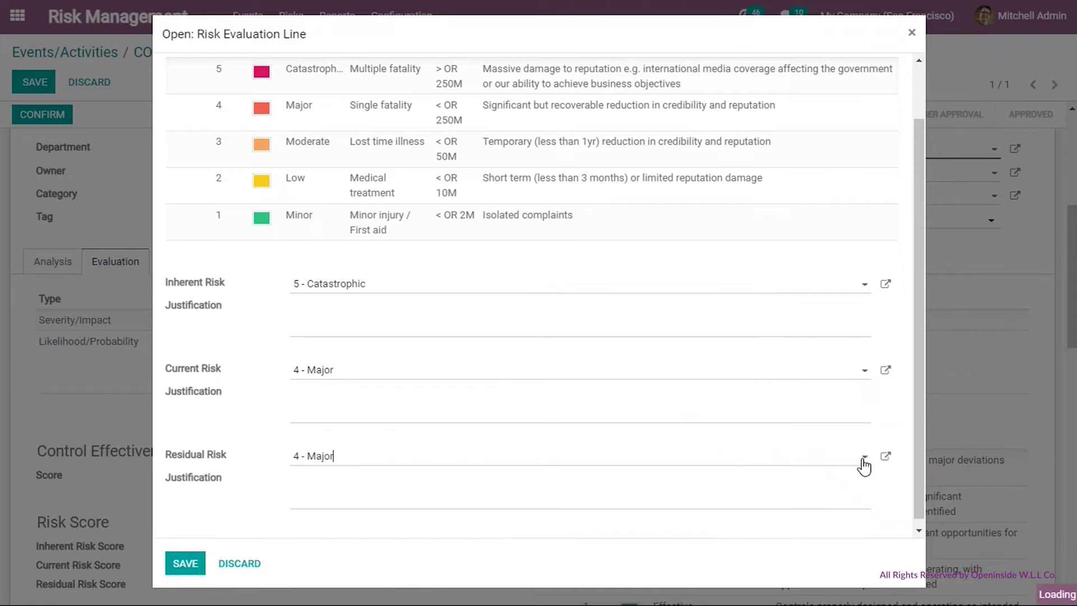
left_click(864, 460)
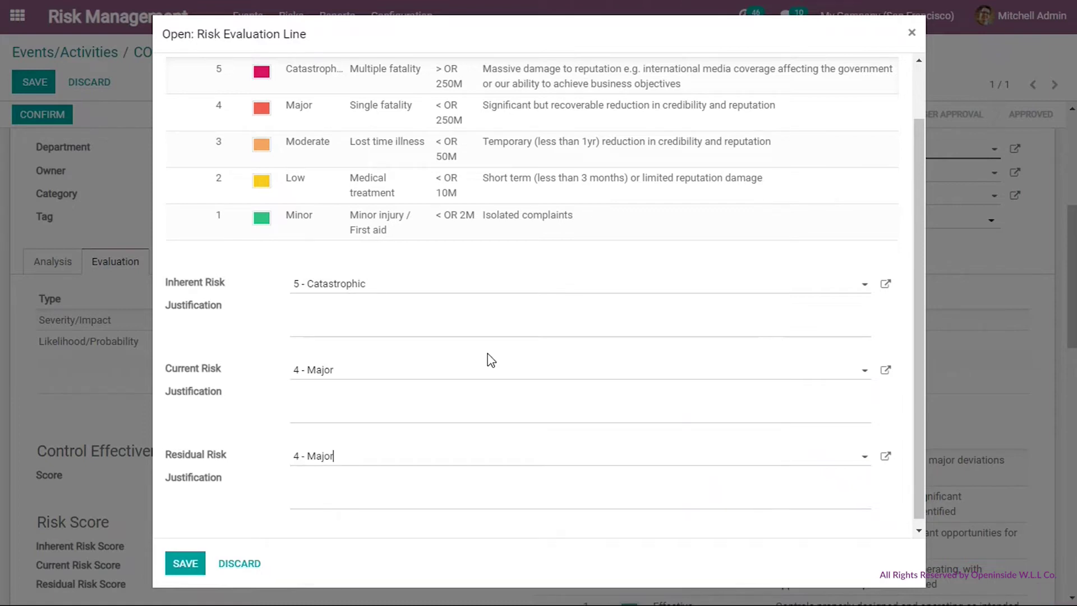